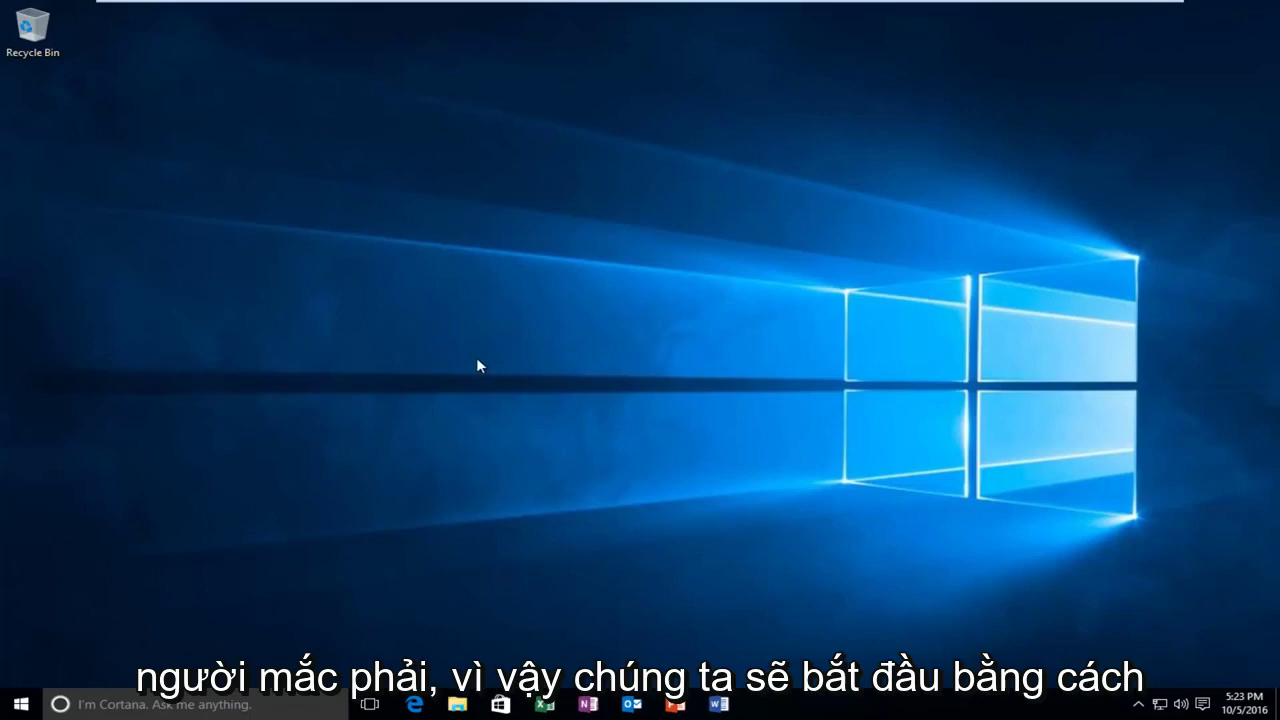
- Search the Start menu for 'control panel' to bring it up as best match
click(21, 706)
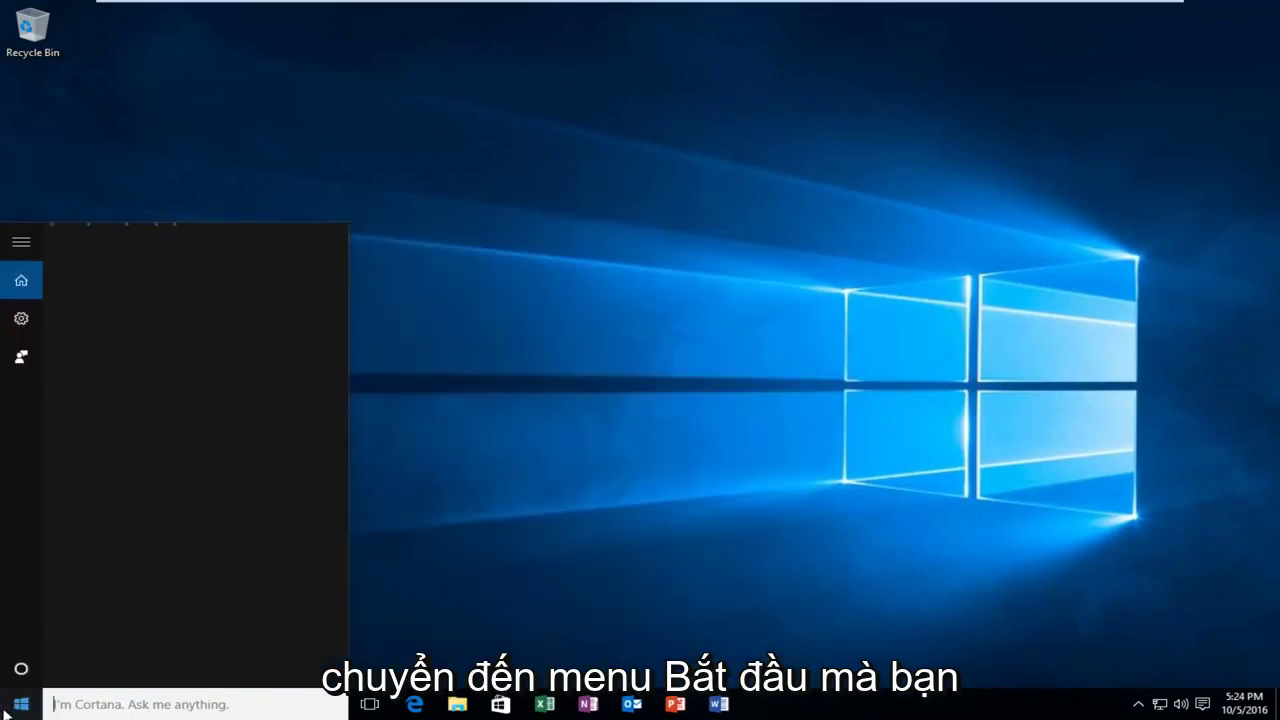
text(control p)
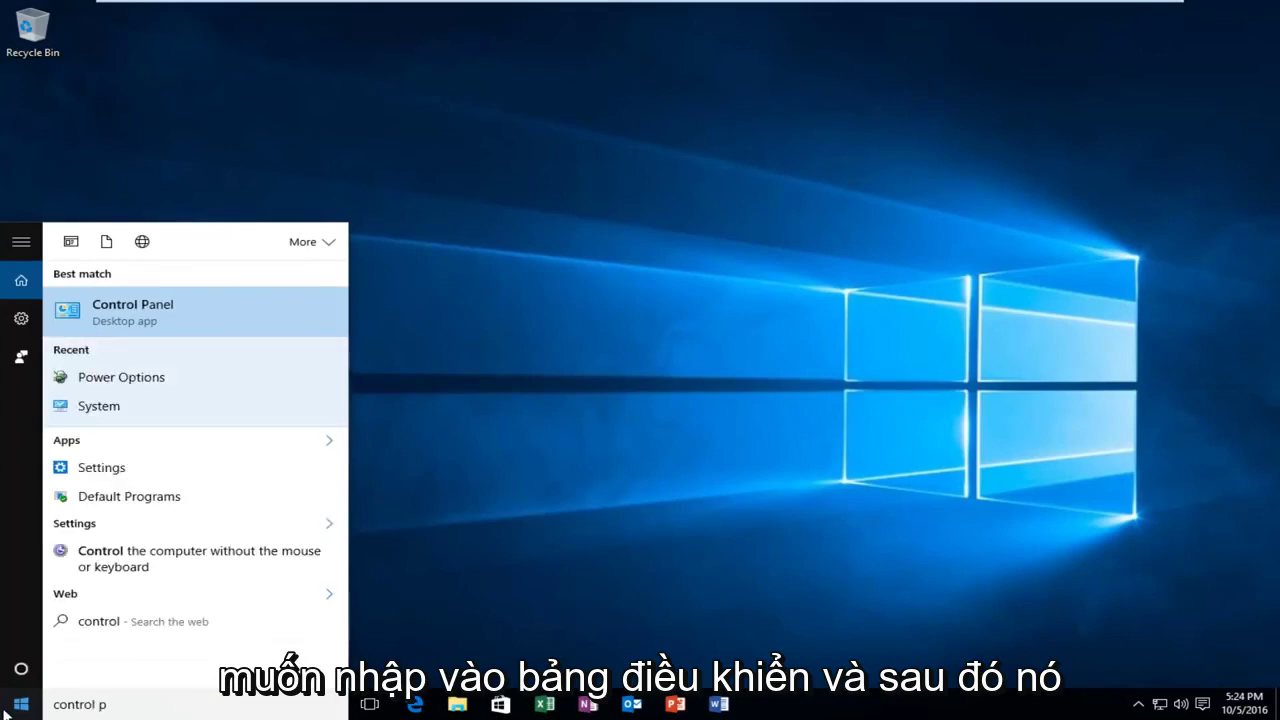
text(ane)
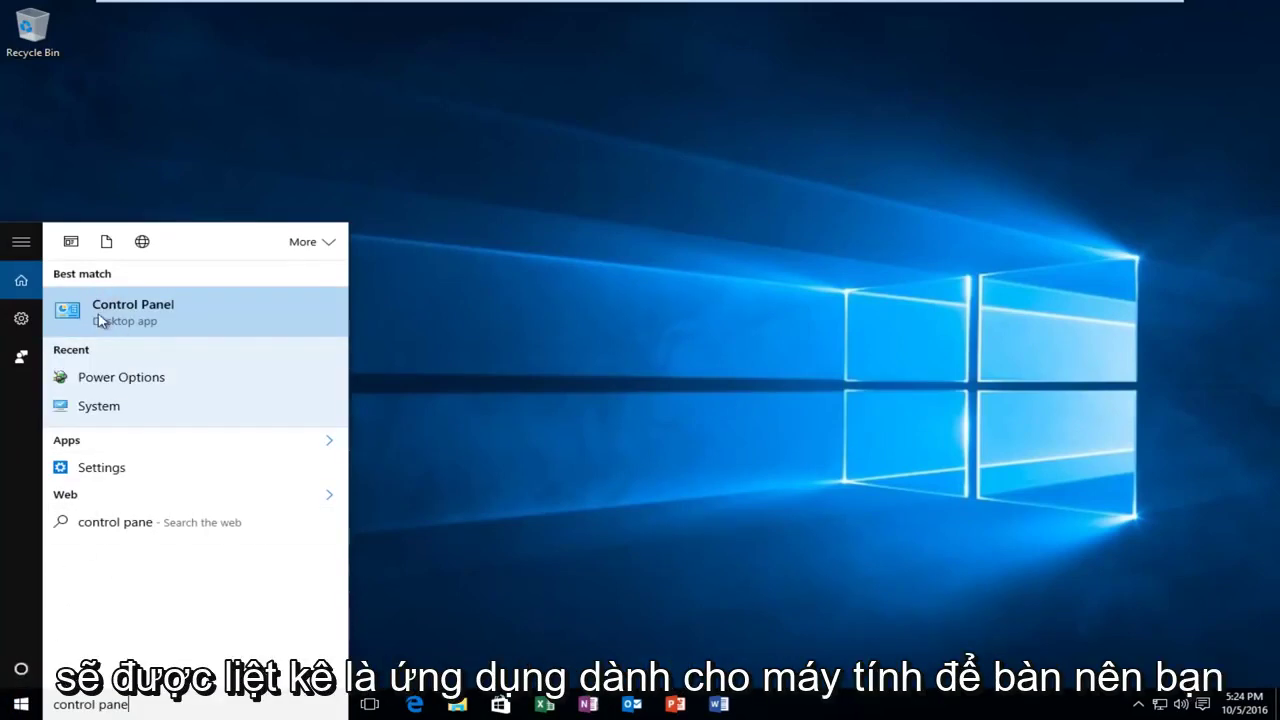
- Launch Control Panel and set View by to Small icons
click(108, 322)
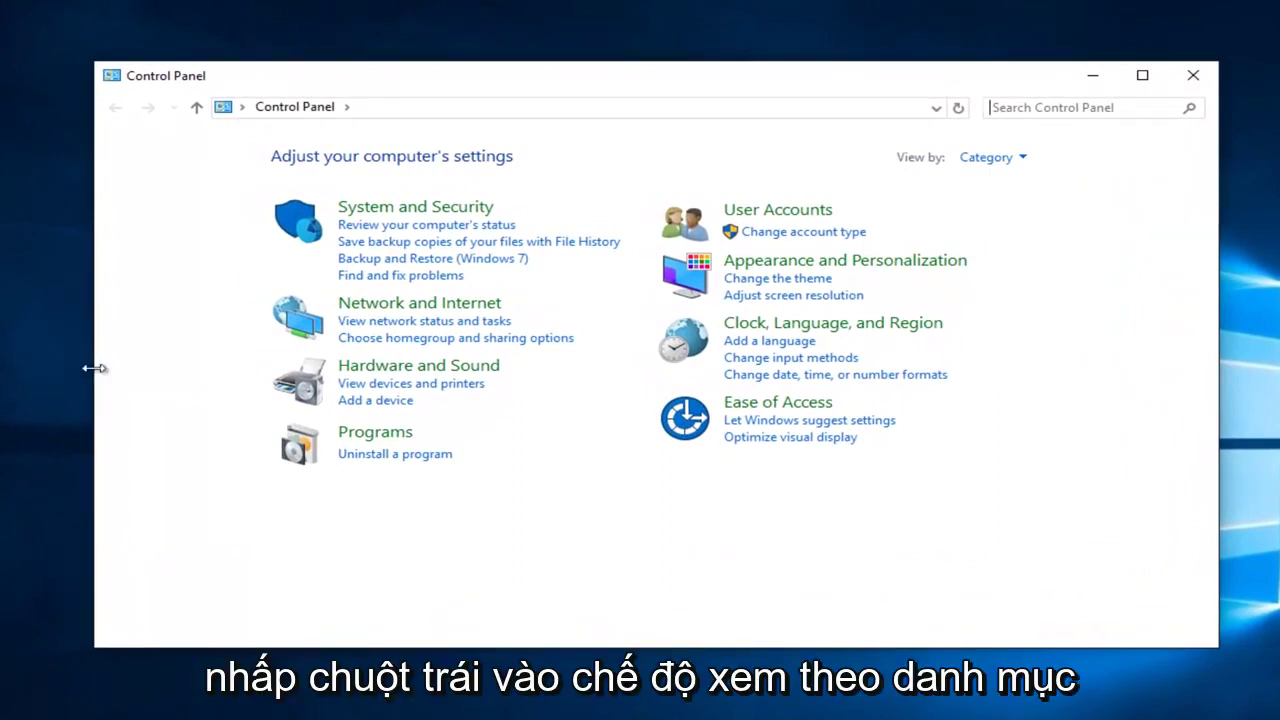
click(1018, 158)
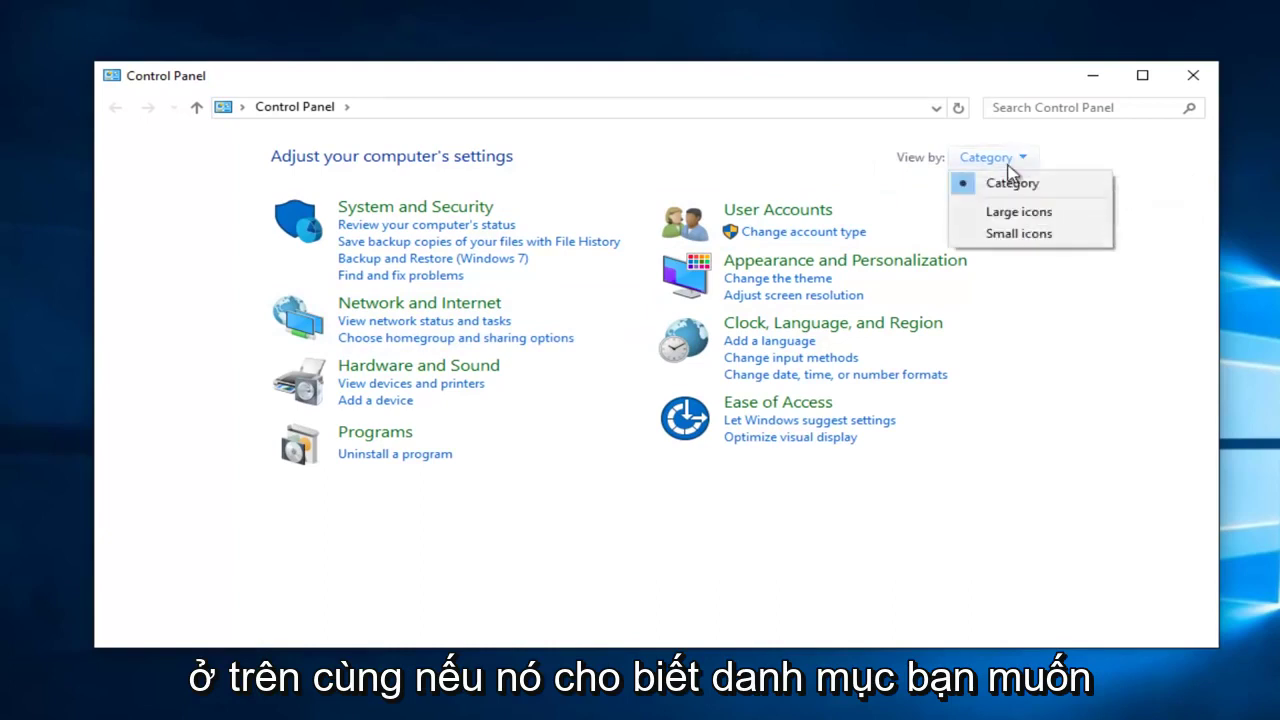
click(1005, 236)
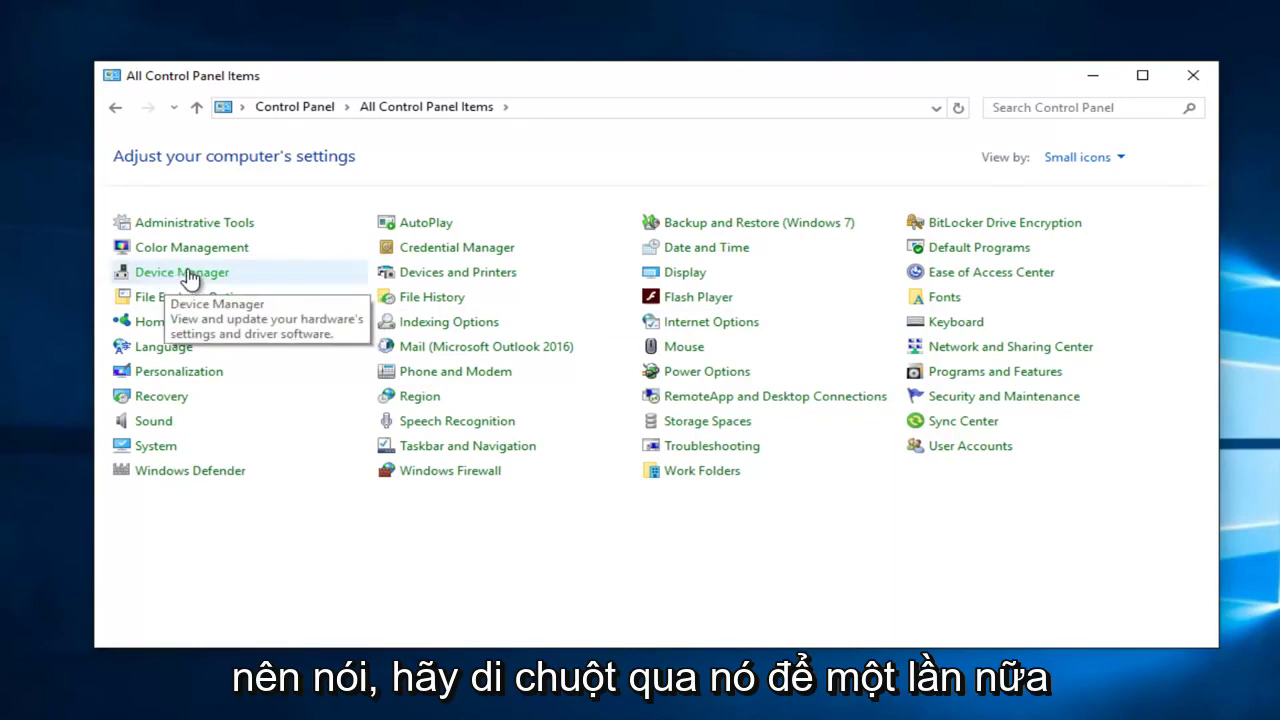
- Launch Device Manager, minimize Control Panel, and select the Intel(R) PRO/1000 MT Network Connection
click(169, 275)
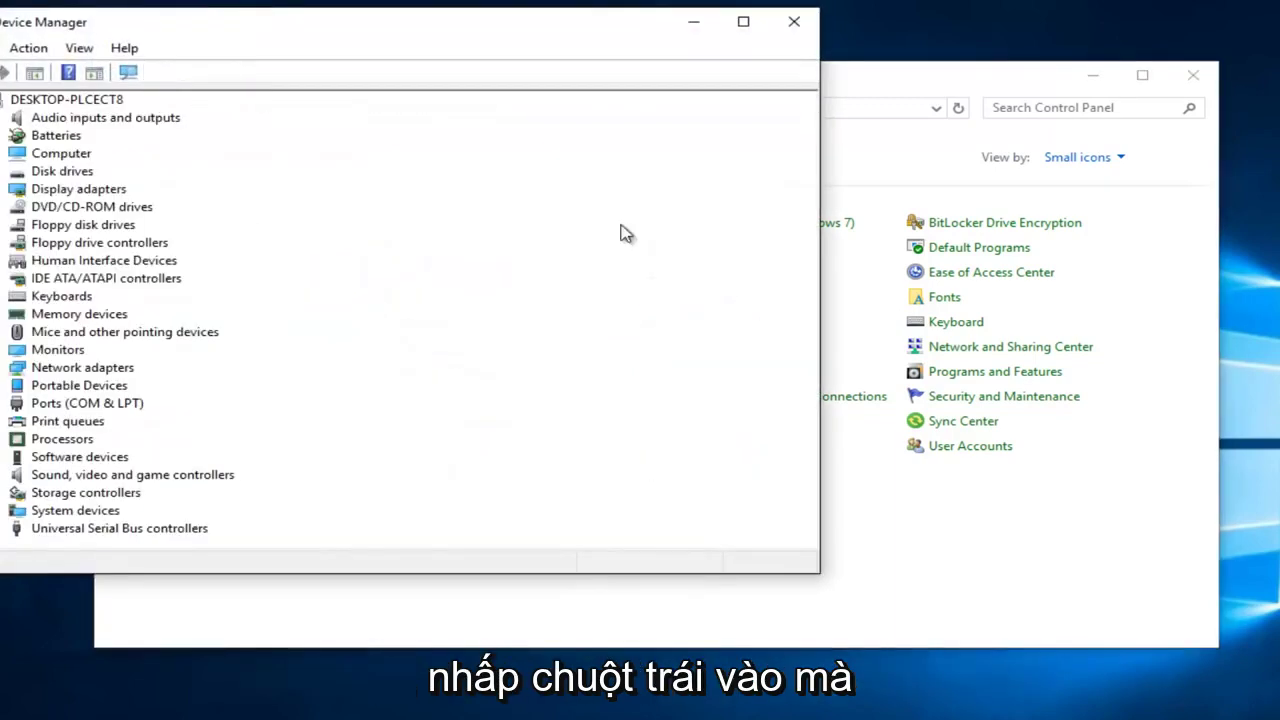
click(1096, 78)
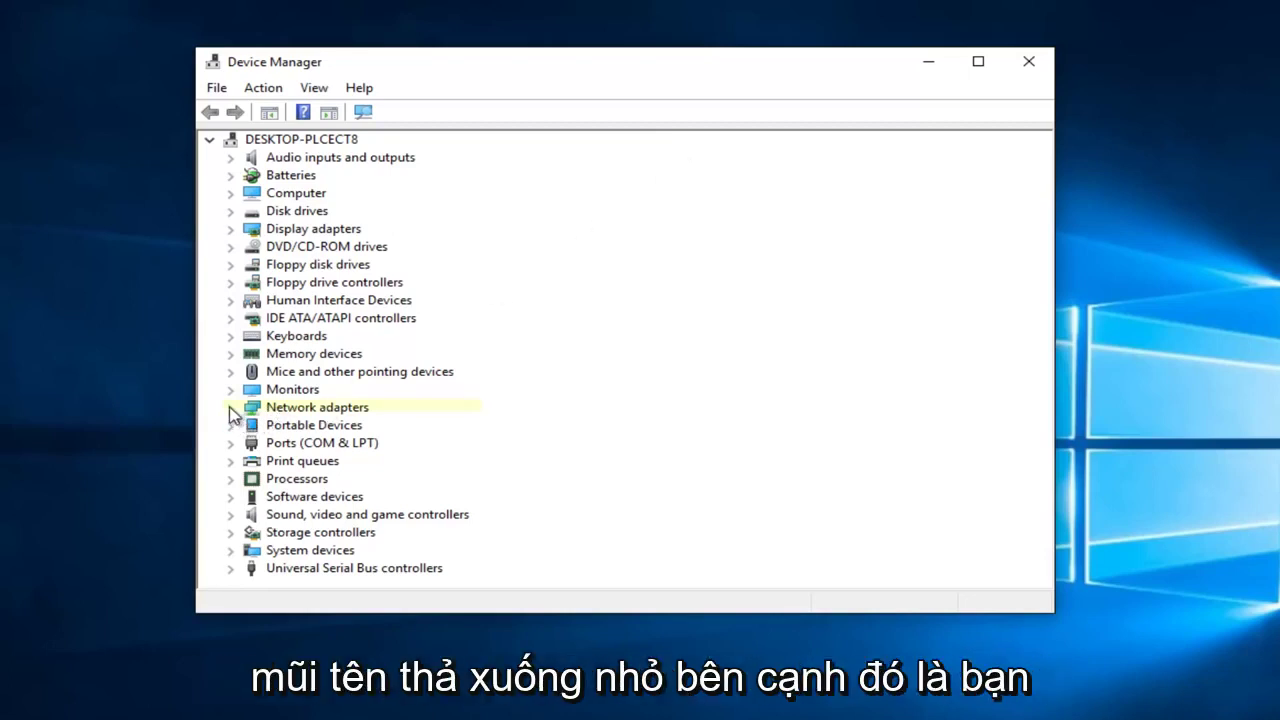
click(231, 408)
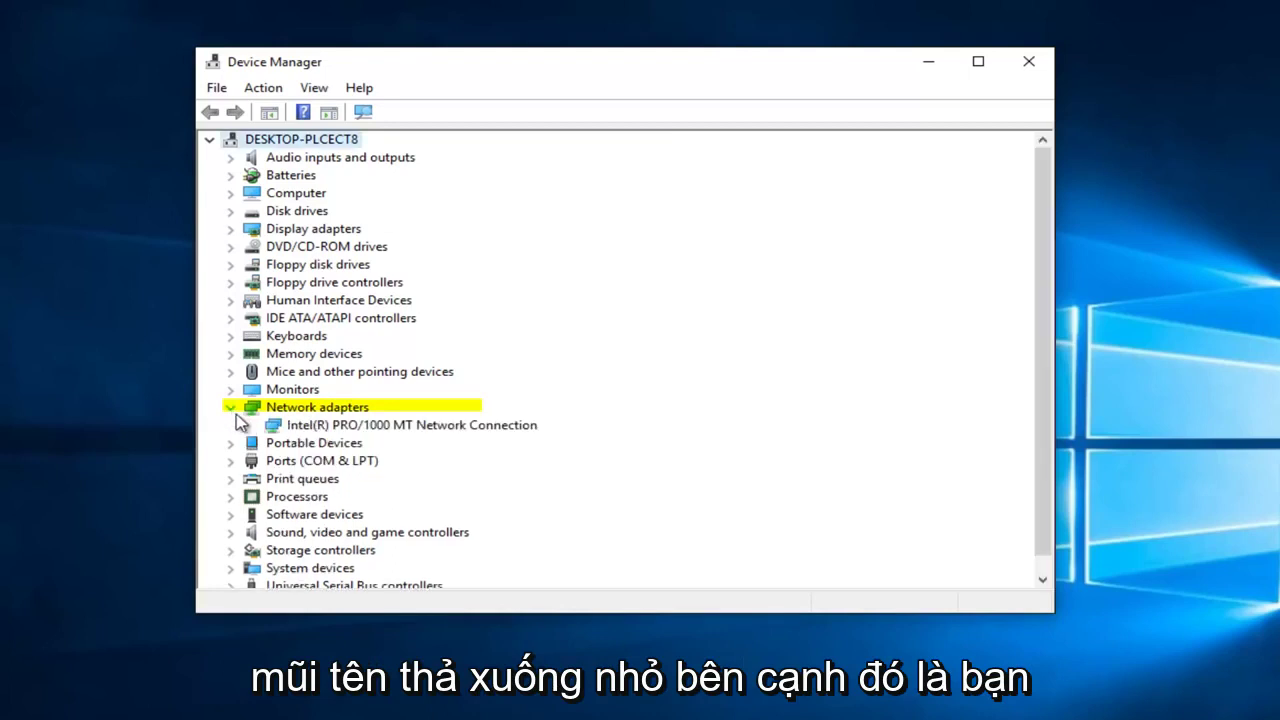
click(318, 428)
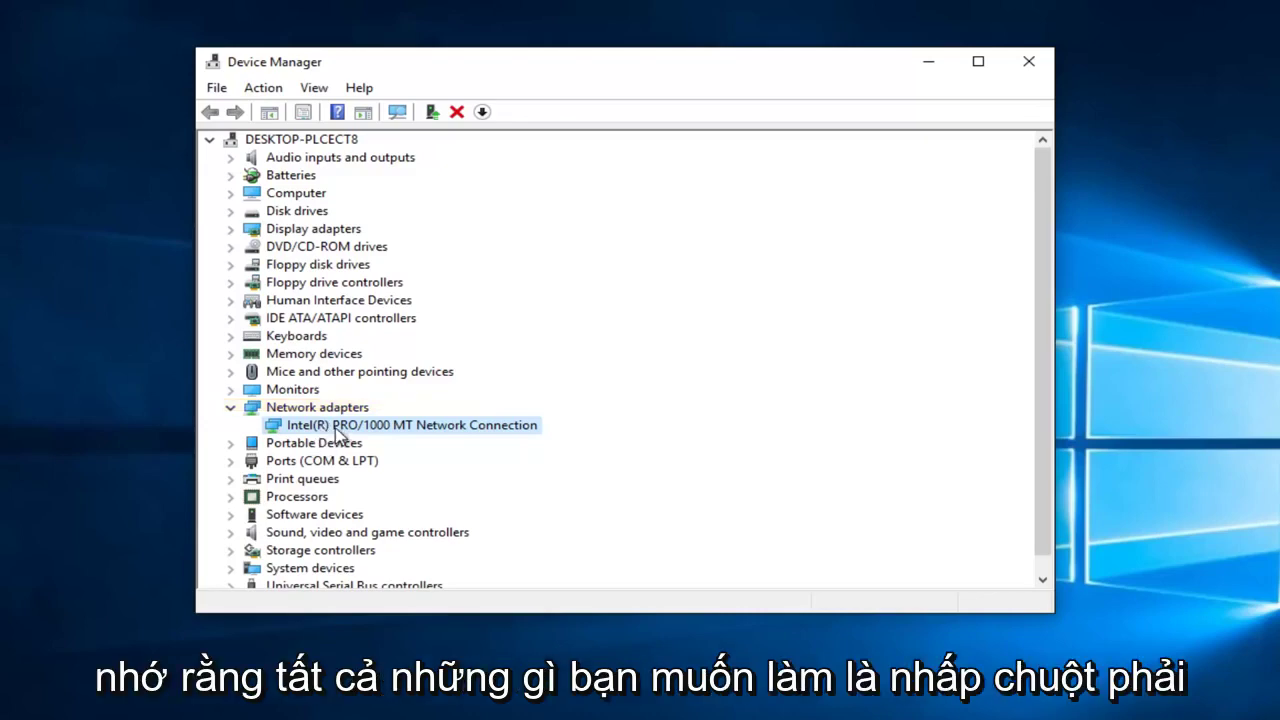
- Run Update Driver Software on the Intel adapter with automatic search for updated drivers
right_click(336, 428)
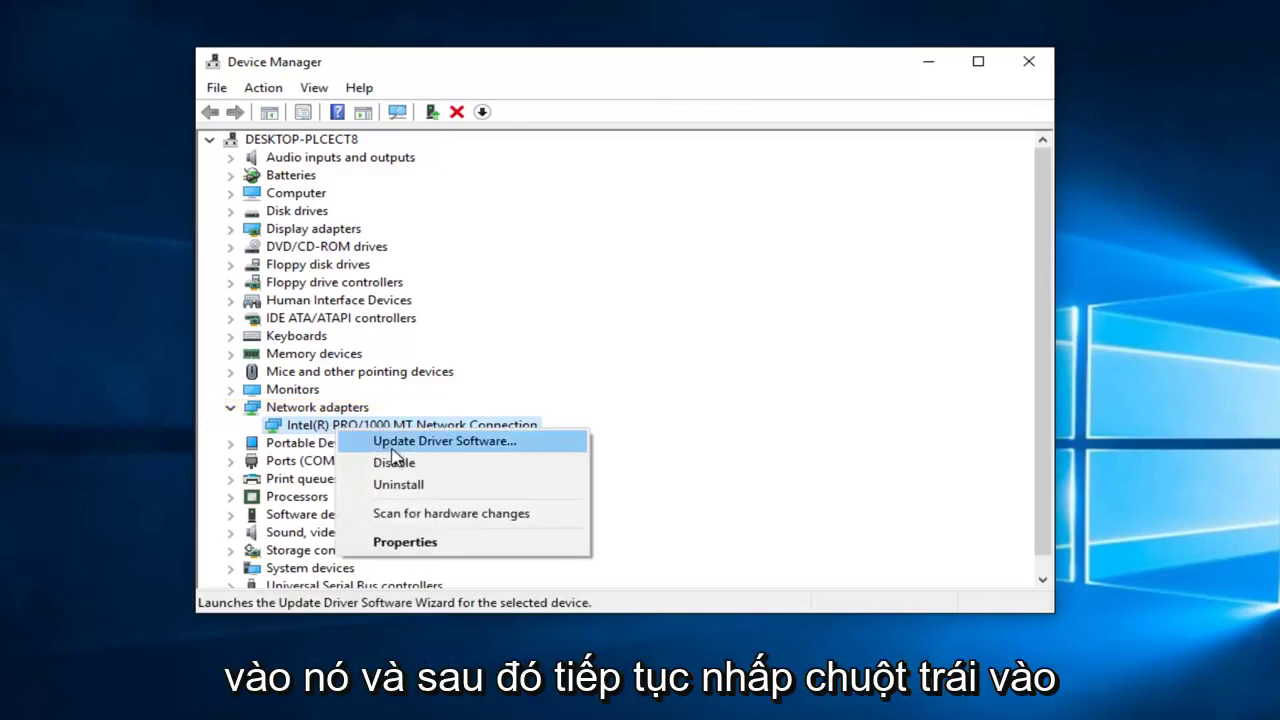
click(477, 446)
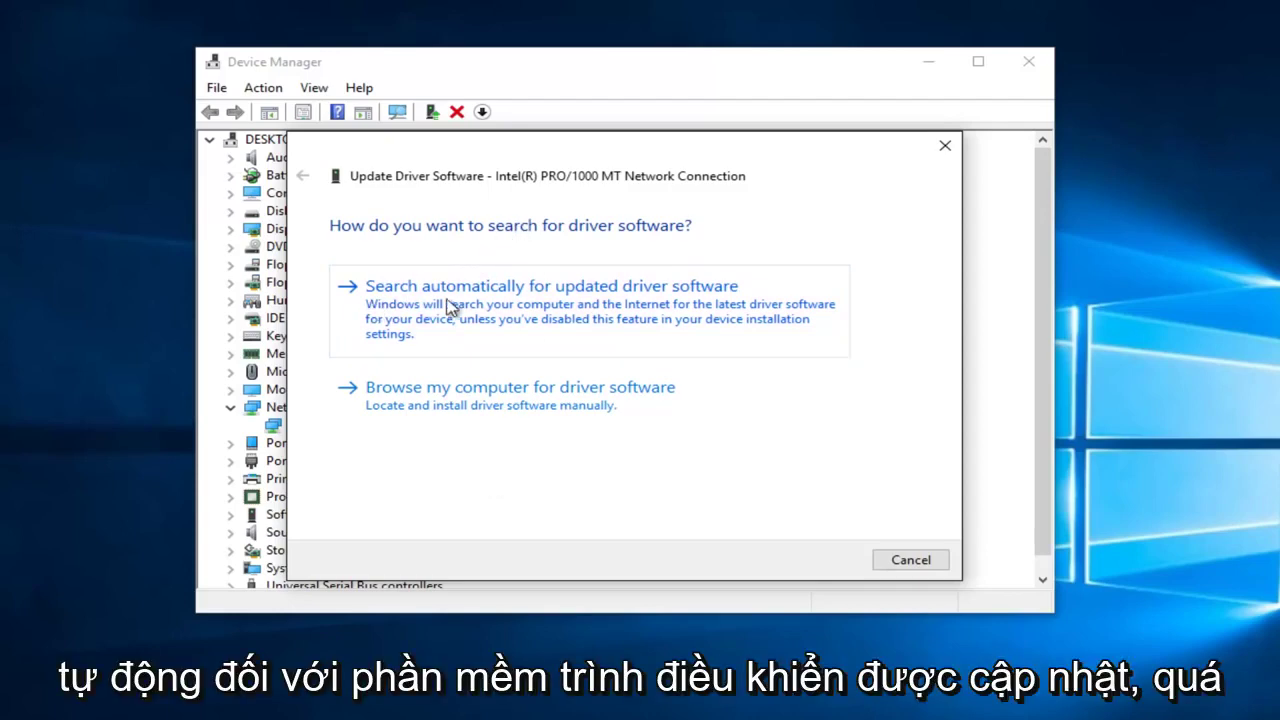
click(519, 312)
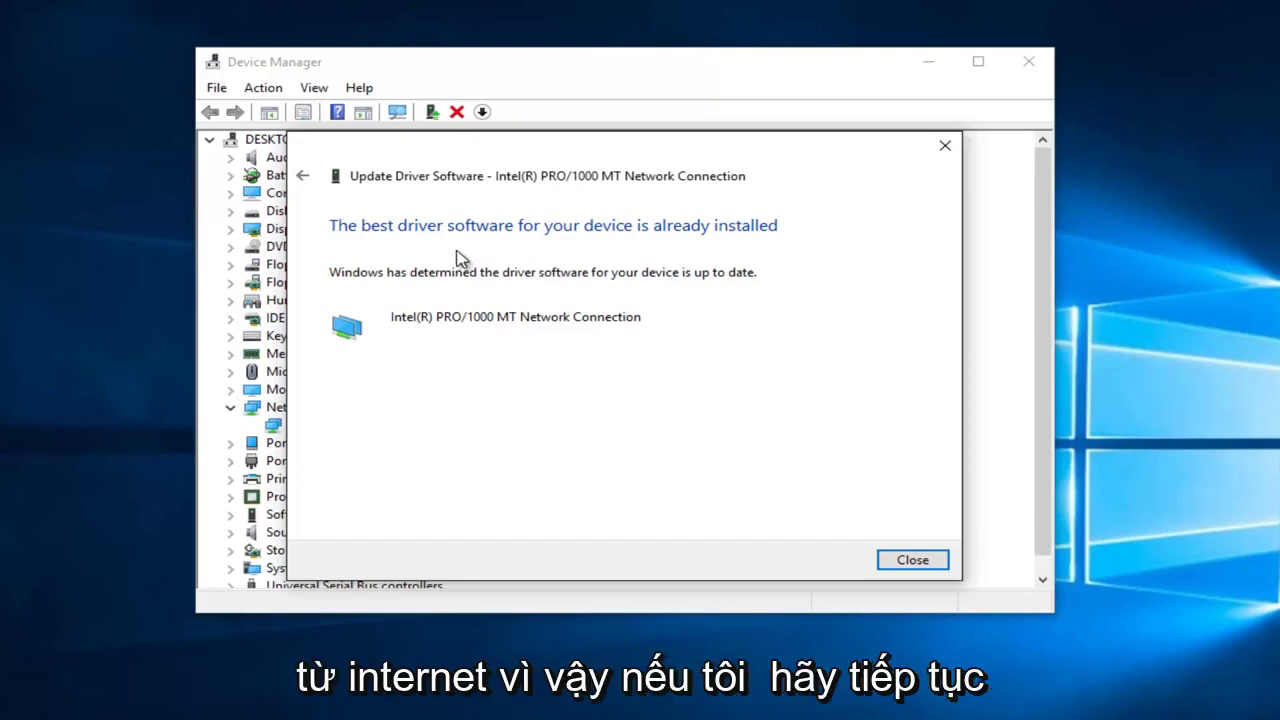
- Step back in the Update Driver Software wizard, then close it
click(302, 178)
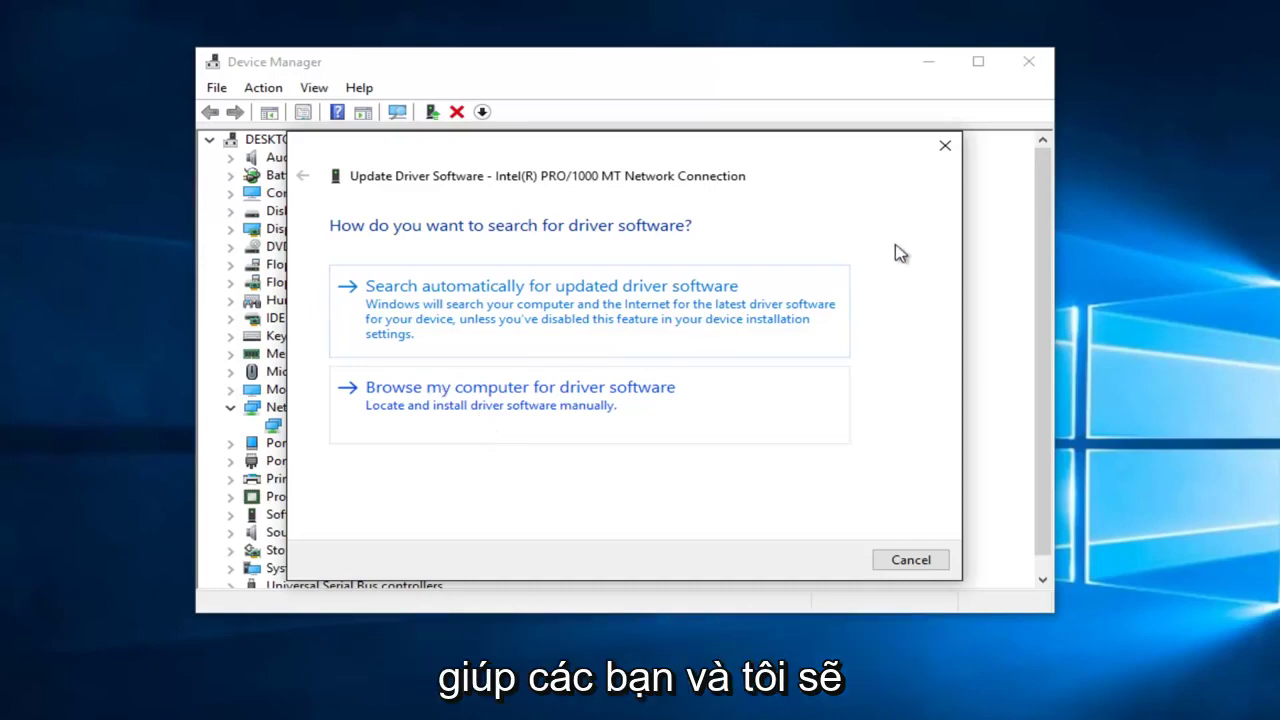
click(944, 150)
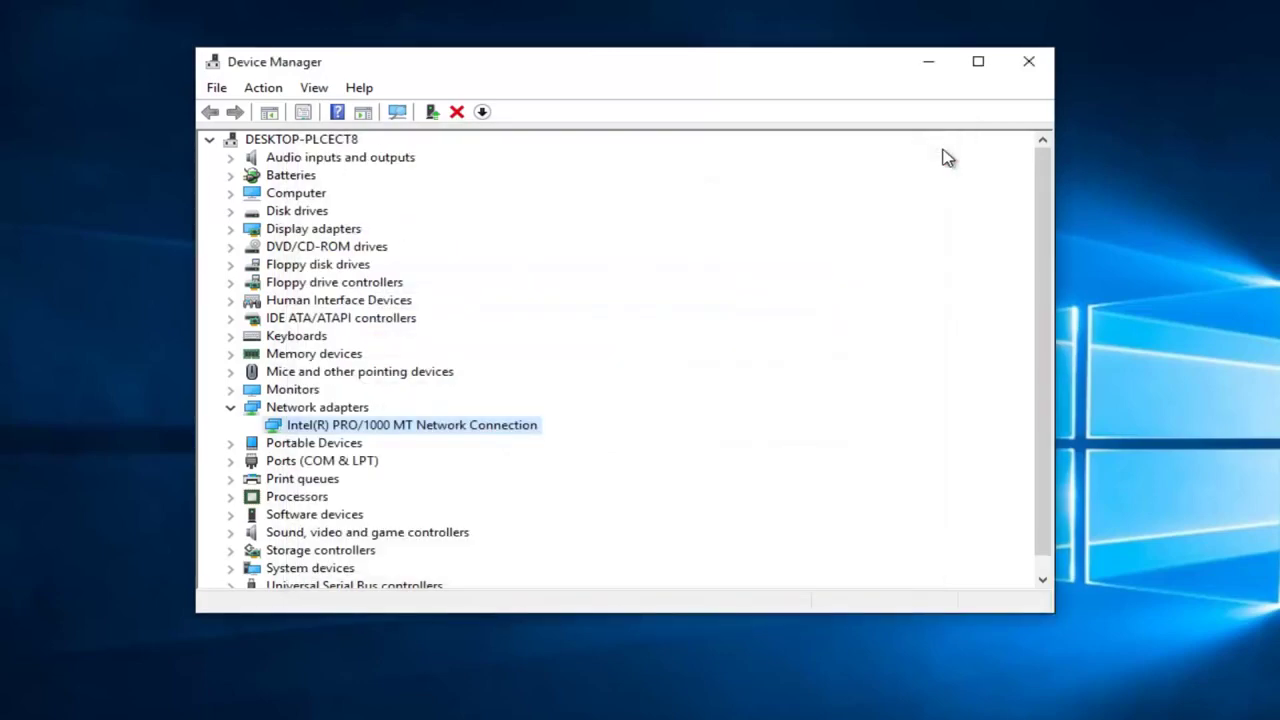